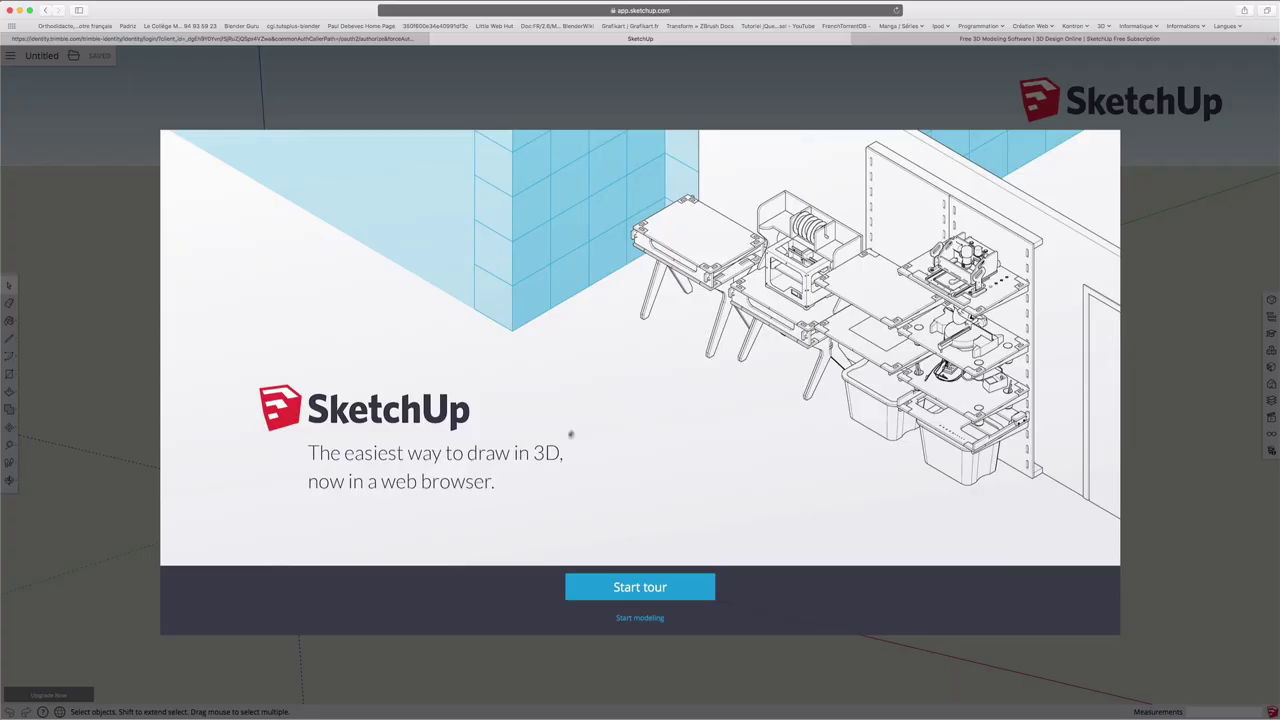
Start the onboarding tour from the welcome dialog to show the Home tip
left_click(652, 588)
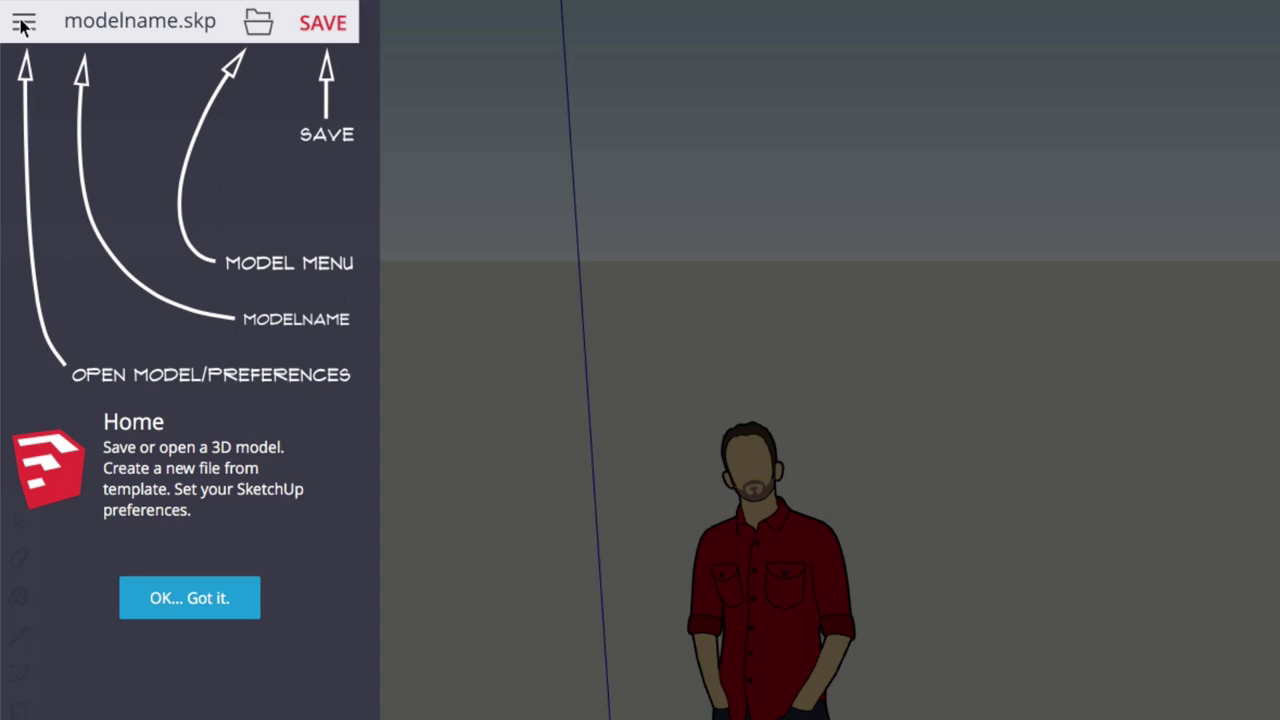
Acknowledge the Home tip with 'OK... Got it' to reach the Toolbars tip
left_click(205, 602)
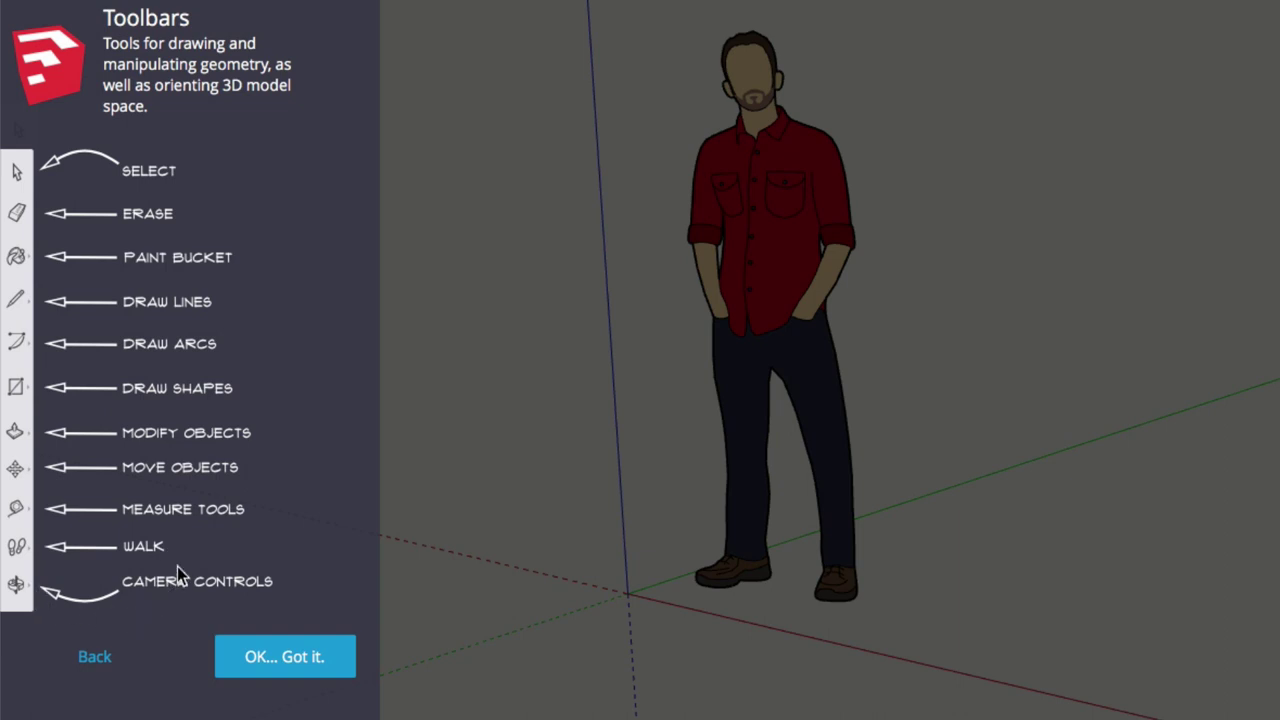
Dismiss the Toolbars and Panels tips to reach the Status Bar tip
left_click(281, 659)
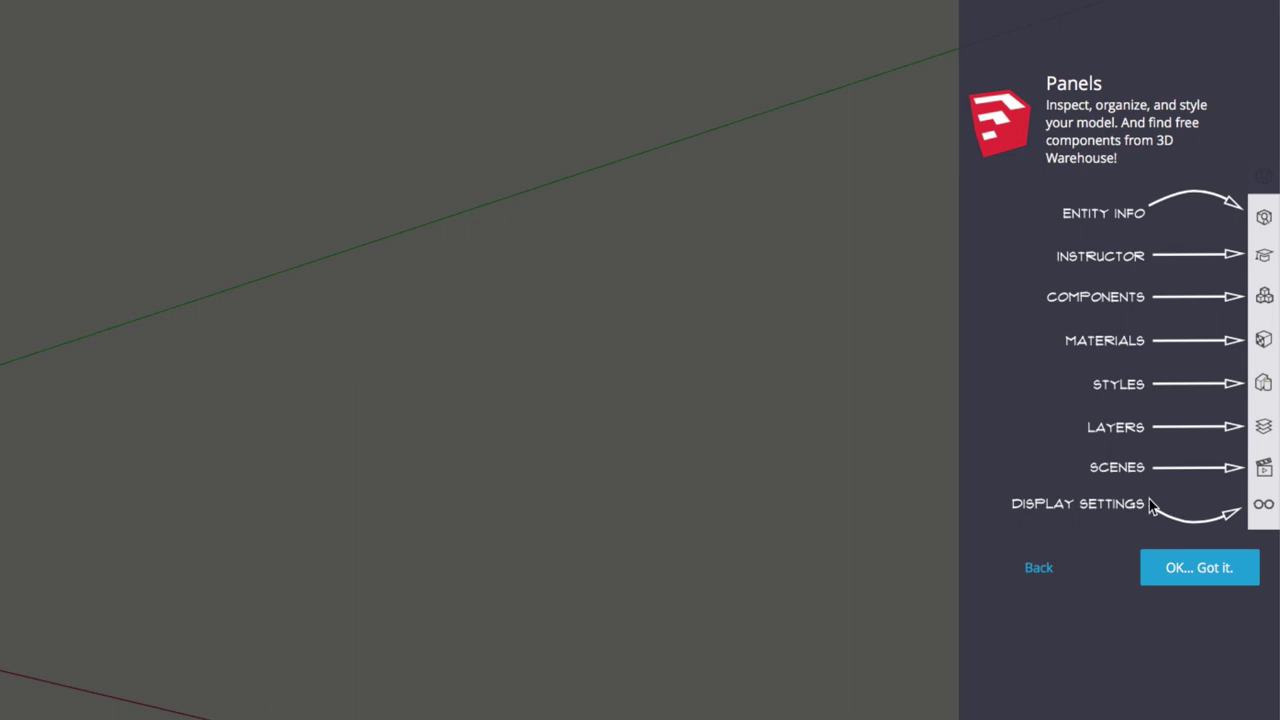
left_click(1186, 566)
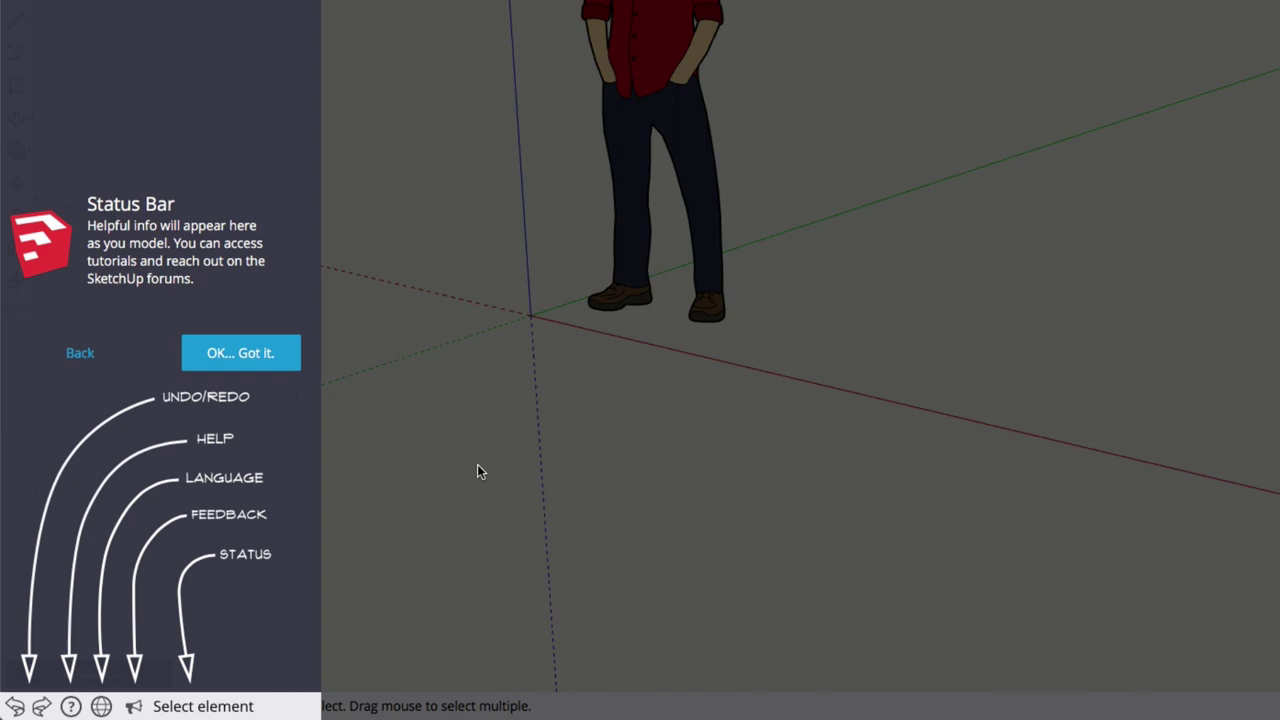
Dismiss the Status Bar tip so the Measurements tip appears
left_click(242, 355)
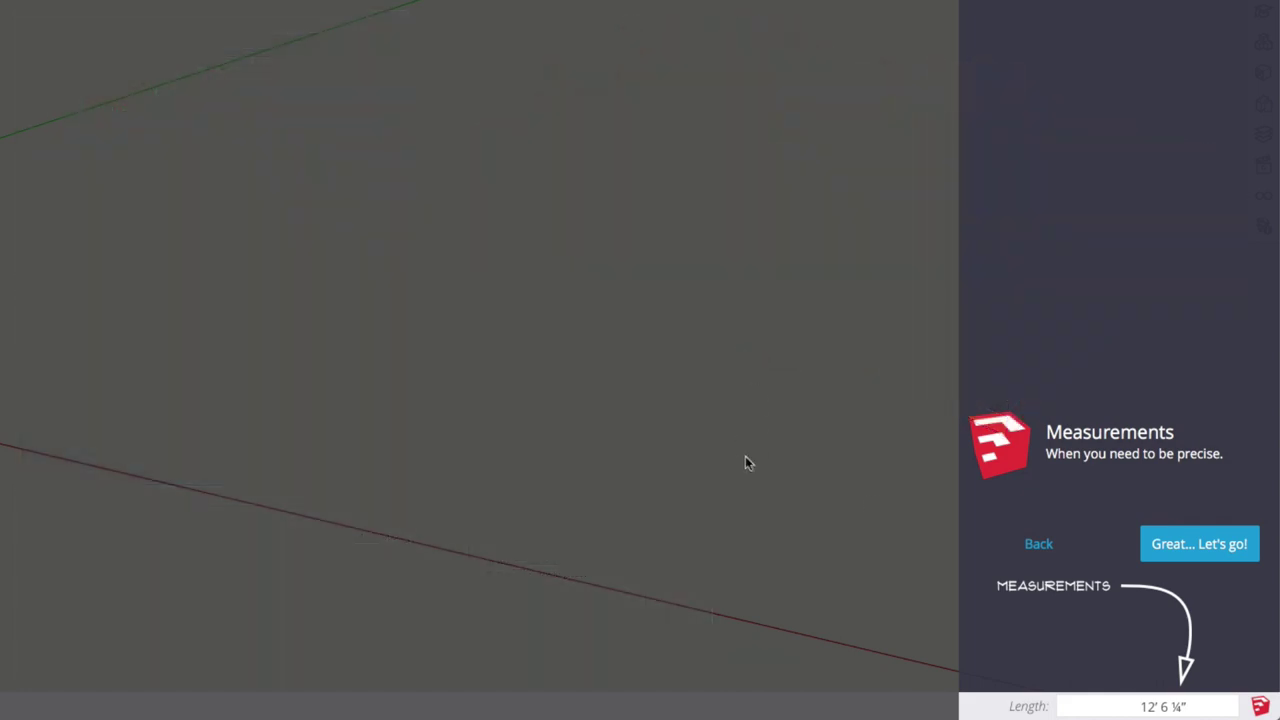
Close the Measurements tip with 'Great... Let's go!' to reach the final confirmation
left_click(1182, 548)
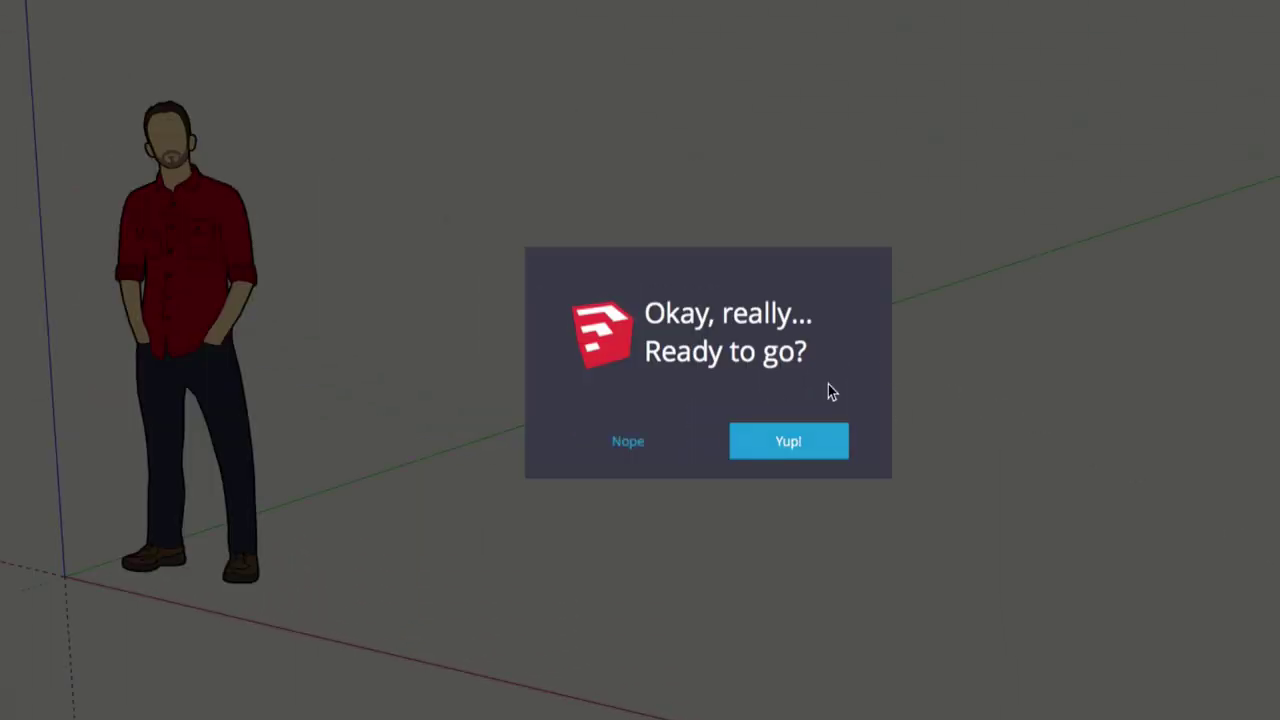
Answer 'Yup!' to the 'Ready to go?' prompt, leaving the empty model with the scale figure
left_click(791, 443)
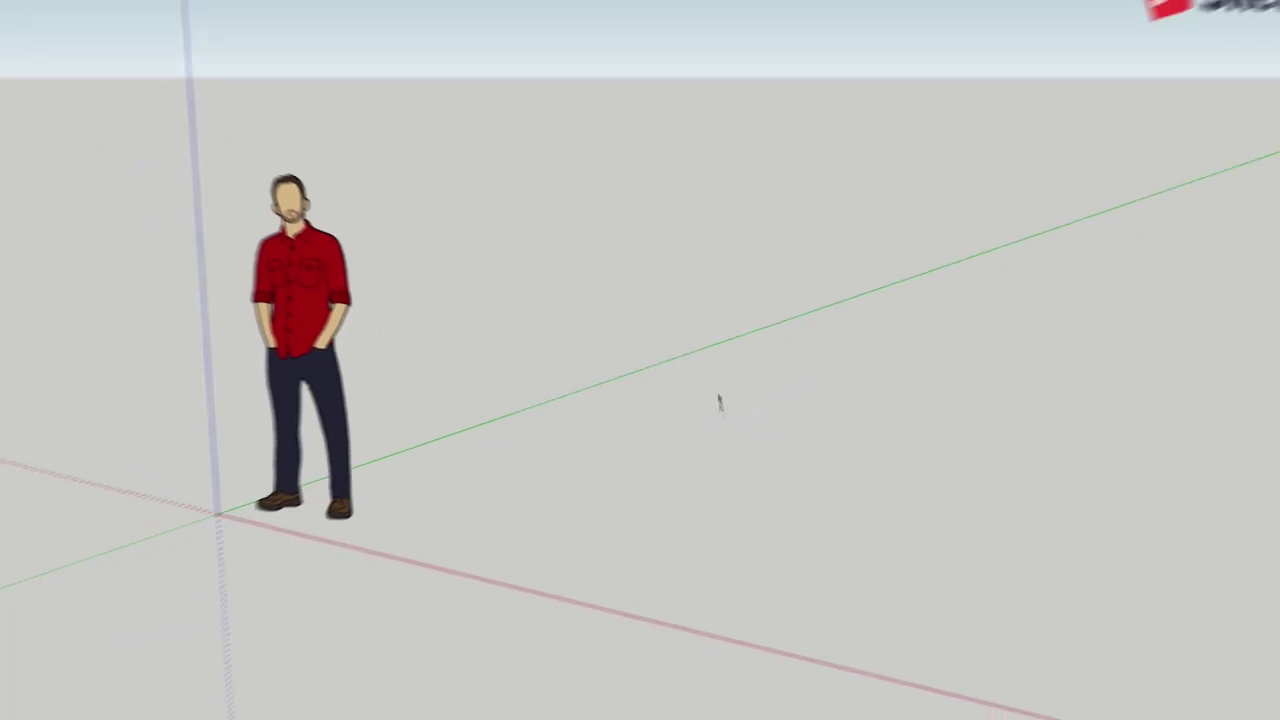